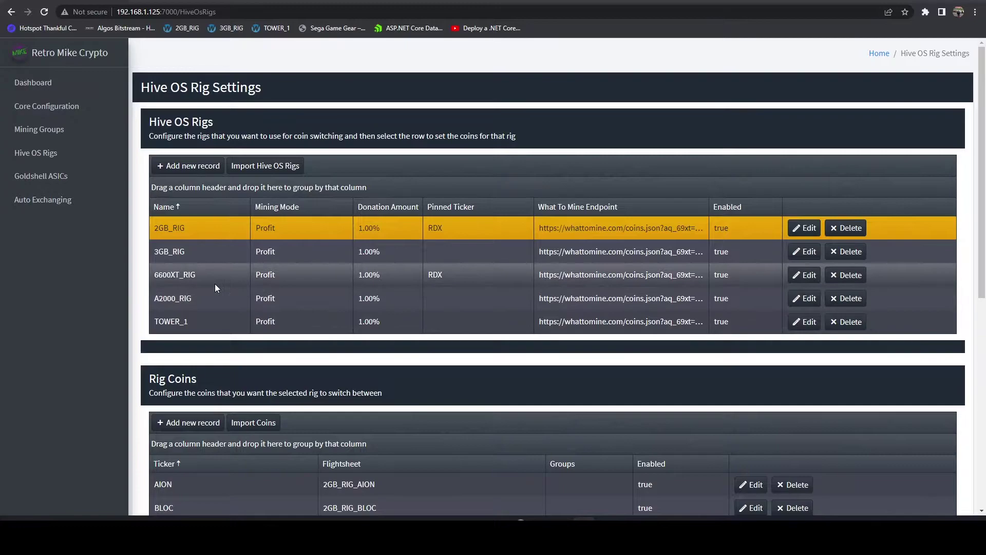
Glance at 3GB_RIG's coins, then return to and scroll through 2GB_RIG's coin list
click(203, 255)
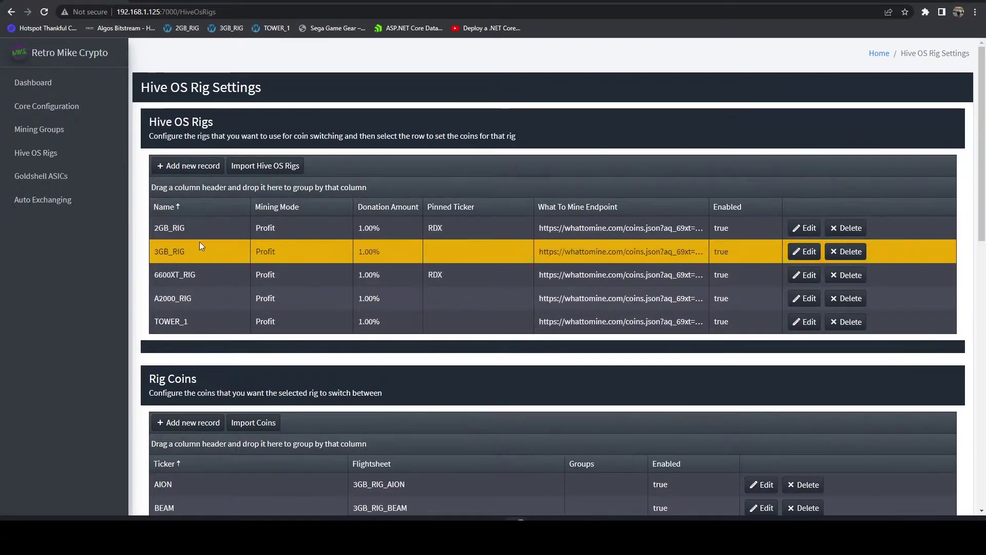
click(190, 226)
scroll(218, 234, down, 1)
scroll(218, 234, down, 3)
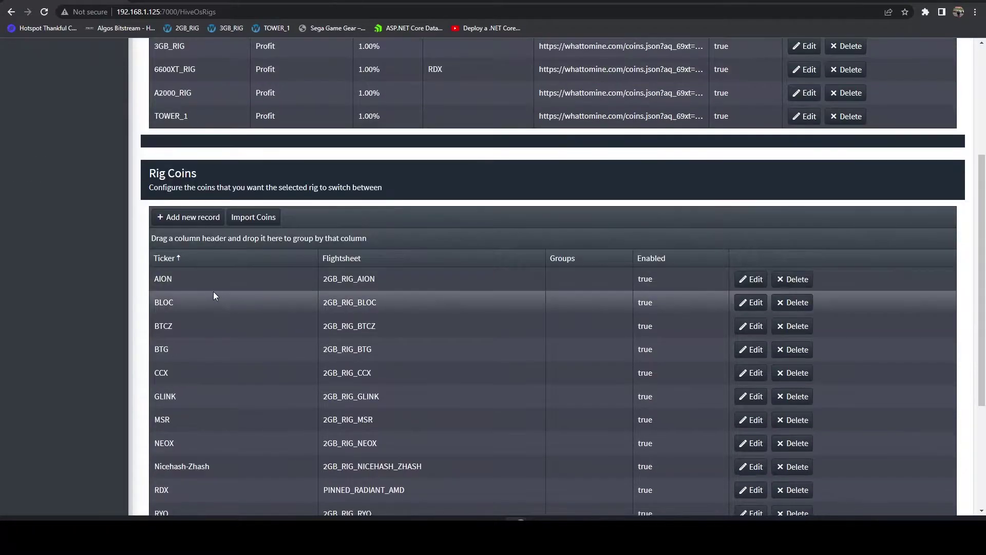
Start a new Rig Coins entry with Radiant (RDX) as the ticker
click(193, 218)
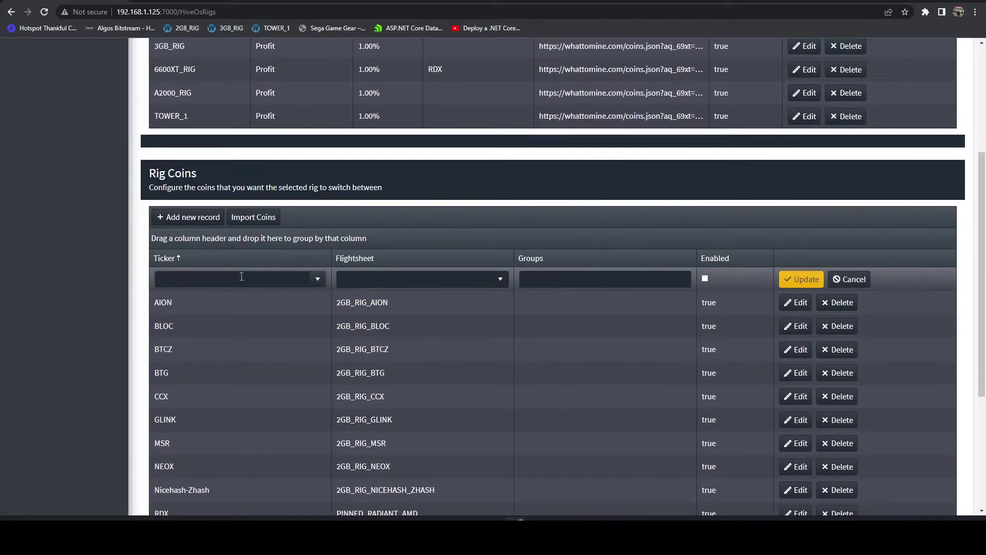
click(319, 278)
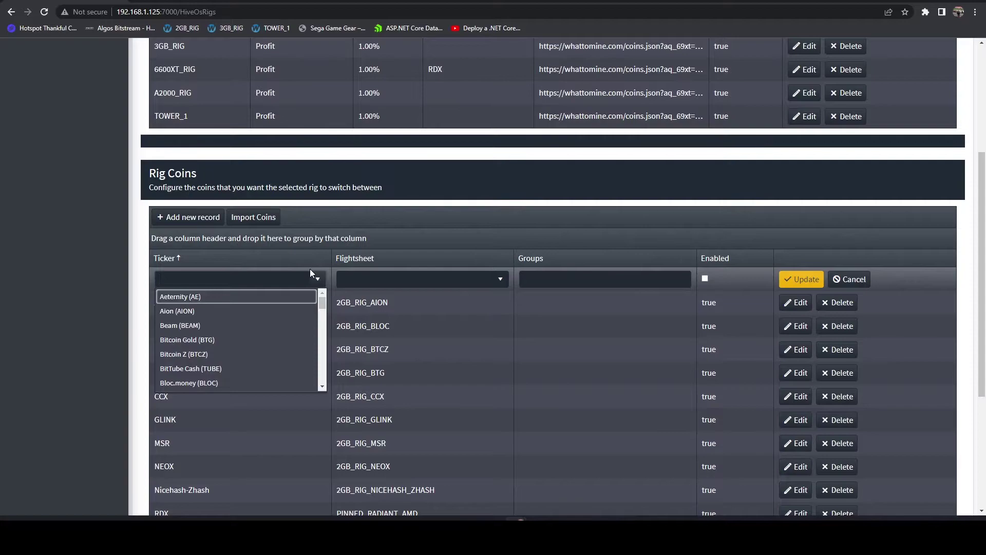
text(Radi)
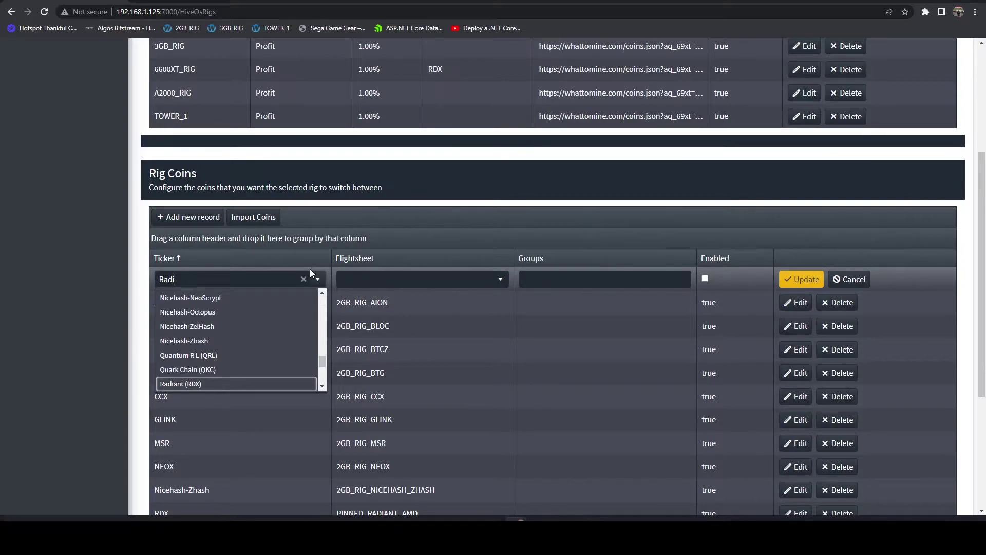
scroll(176, 308, down, 1)
click(186, 329)
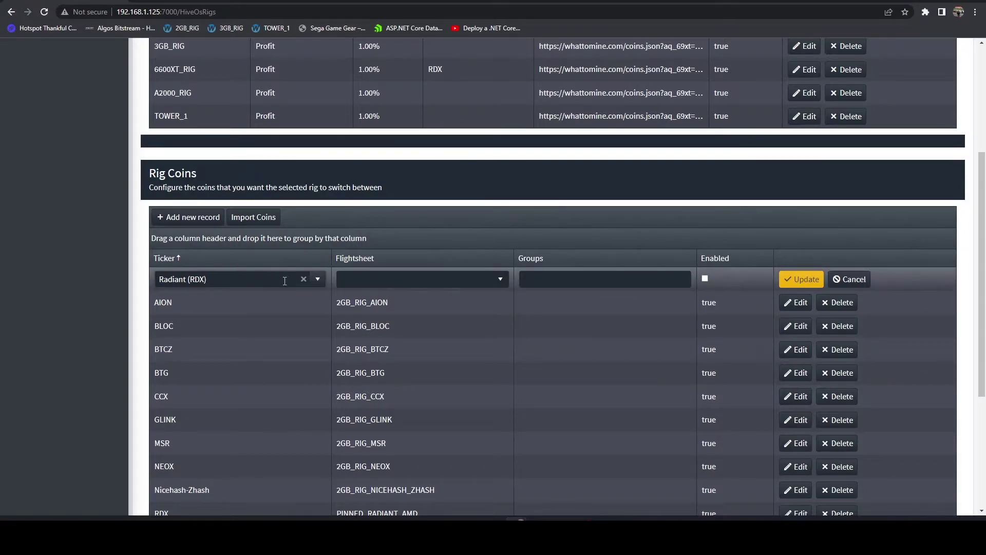
Set the draft to PINNED_RADIANT_AMD, enabled, then cancel it and scroll to the existing RDX row
click(498, 283)
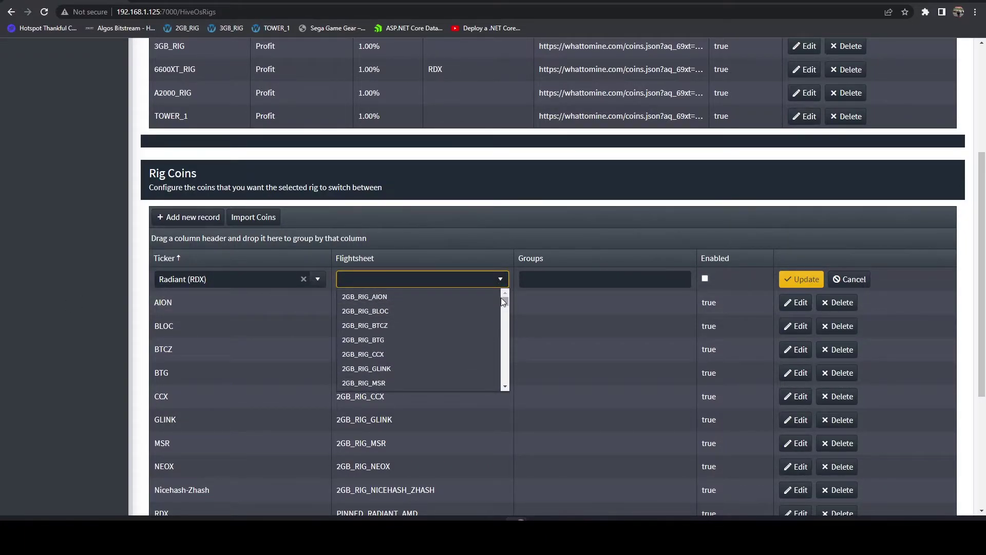
key(p)
scroll(431, 370, down, 2)
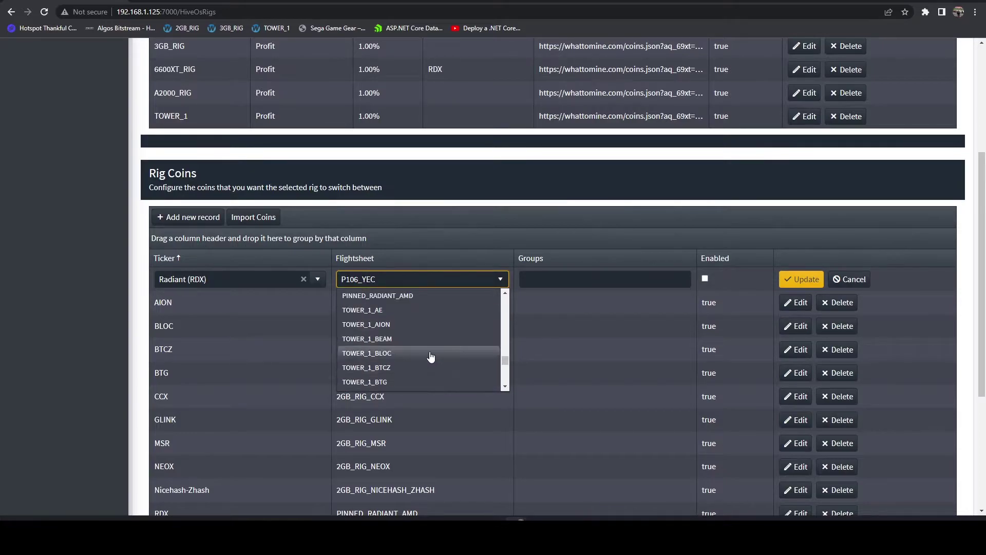
scroll(403, 355, up, 1)
click(383, 347)
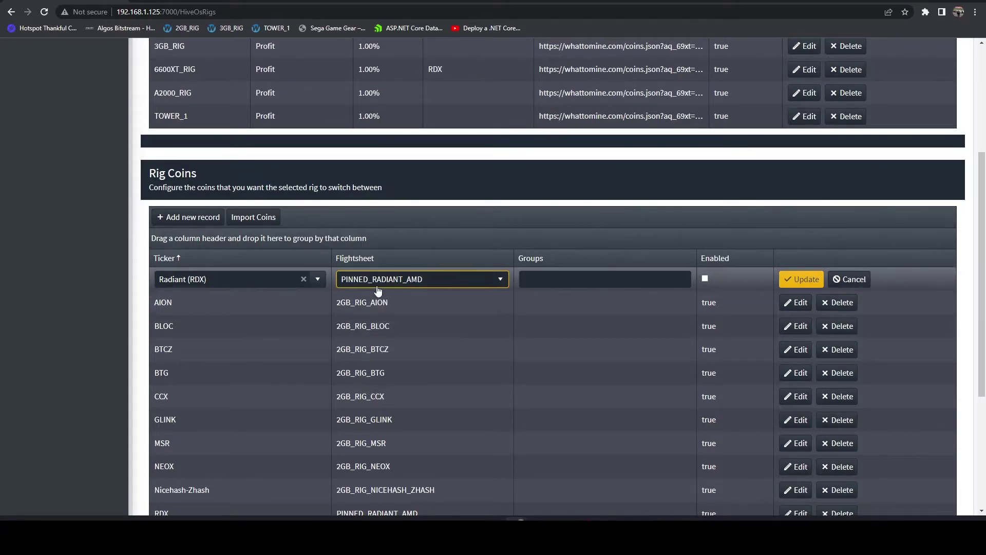
click(707, 278)
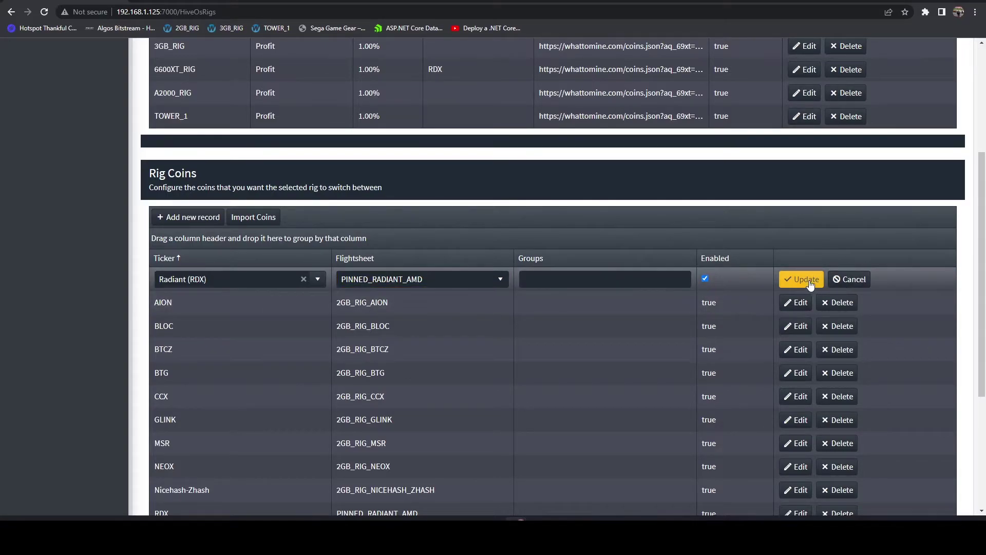
click(852, 279)
scroll(231, 276, down, 4)
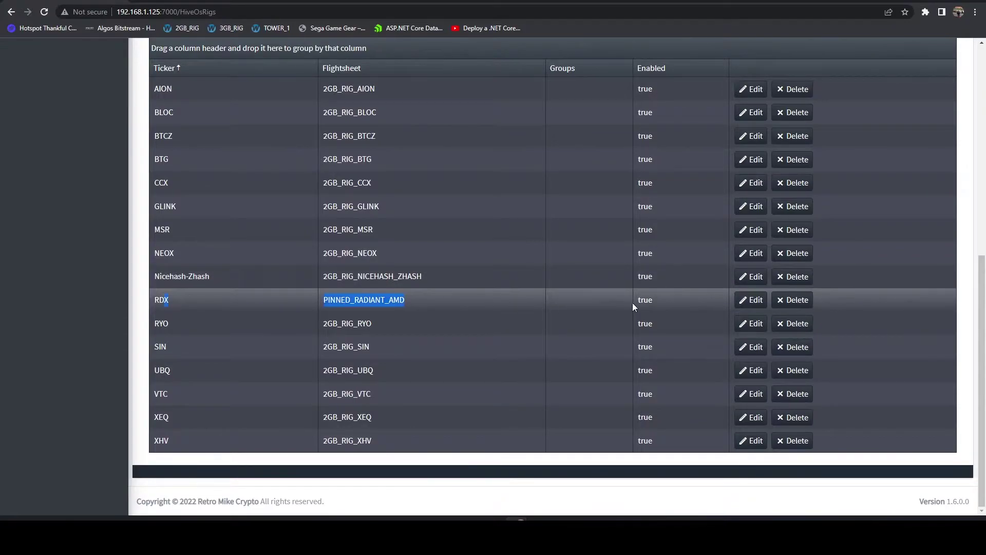
Open 2GB_RIG's settings, confirm Radiant (RDX) is the pinned ticker, and cancel without changes
scroll(562, 300, up, 6)
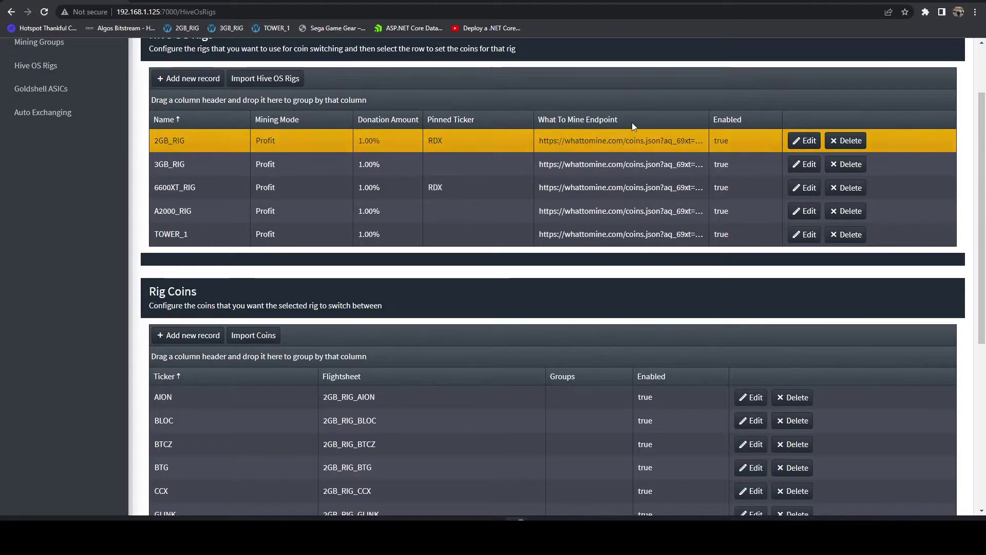
click(804, 141)
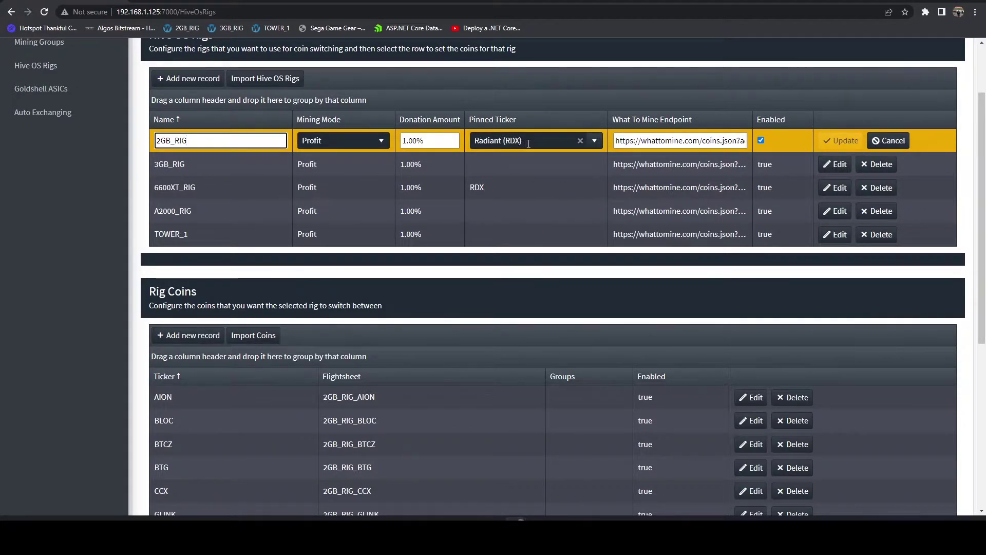
click(595, 141)
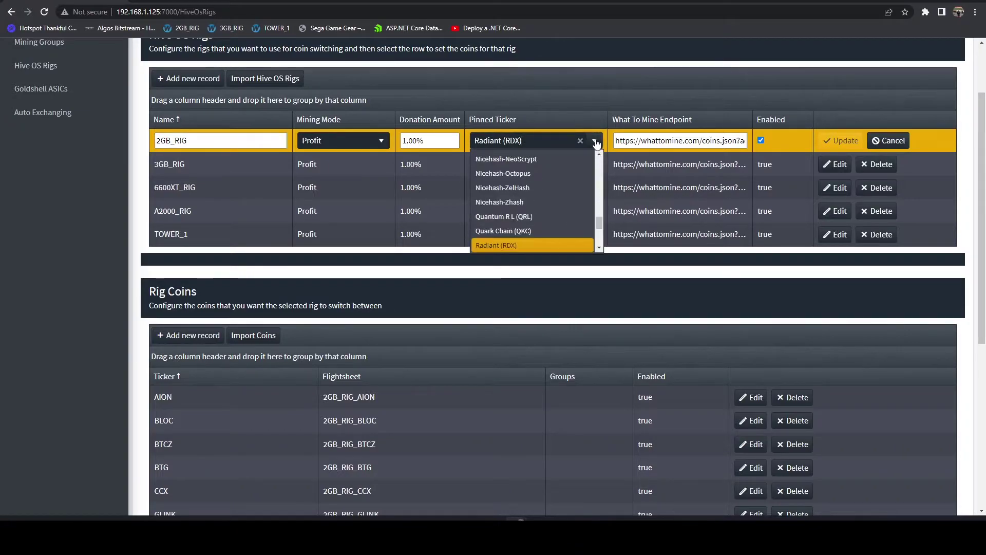
click(595, 141)
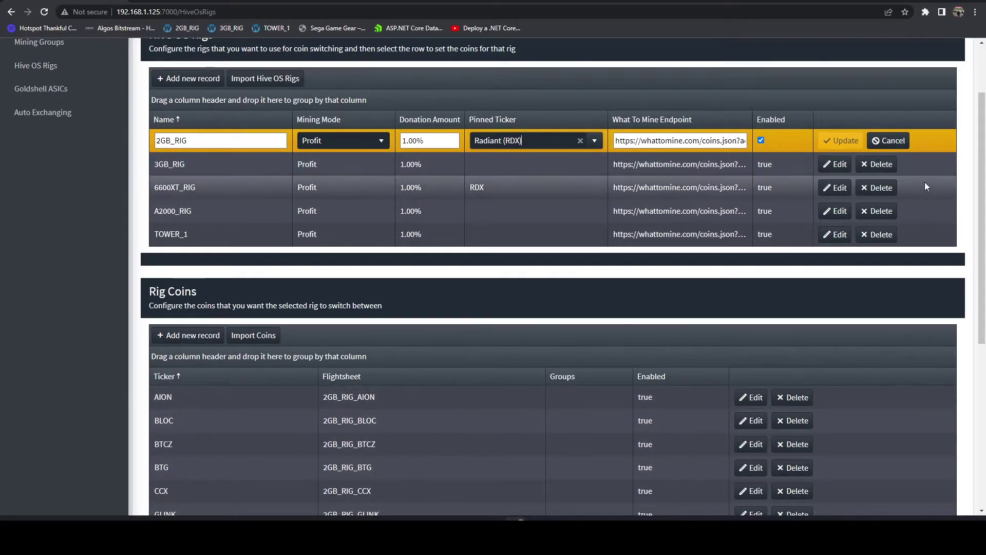
click(902, 141)
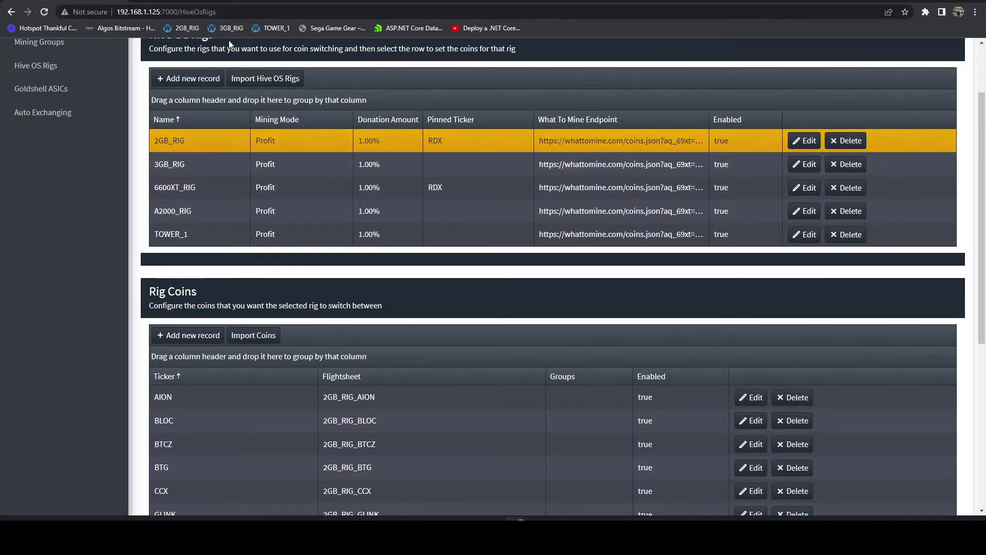
Check in the Hive OS workers list that 6600XT_RIG is hashing RDX, then return to the rig tool
click(229, 2)
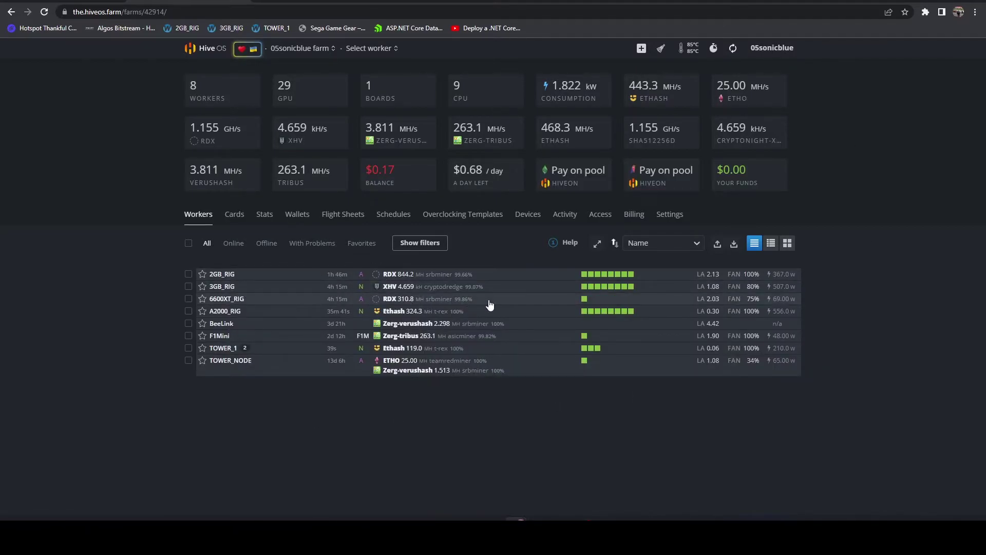
click(149, 3)
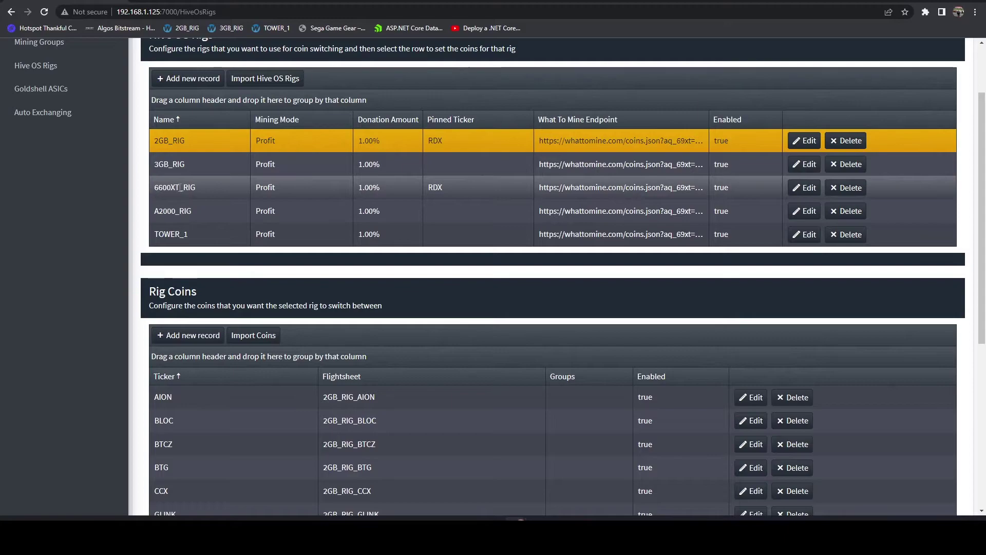
click(67, 2)
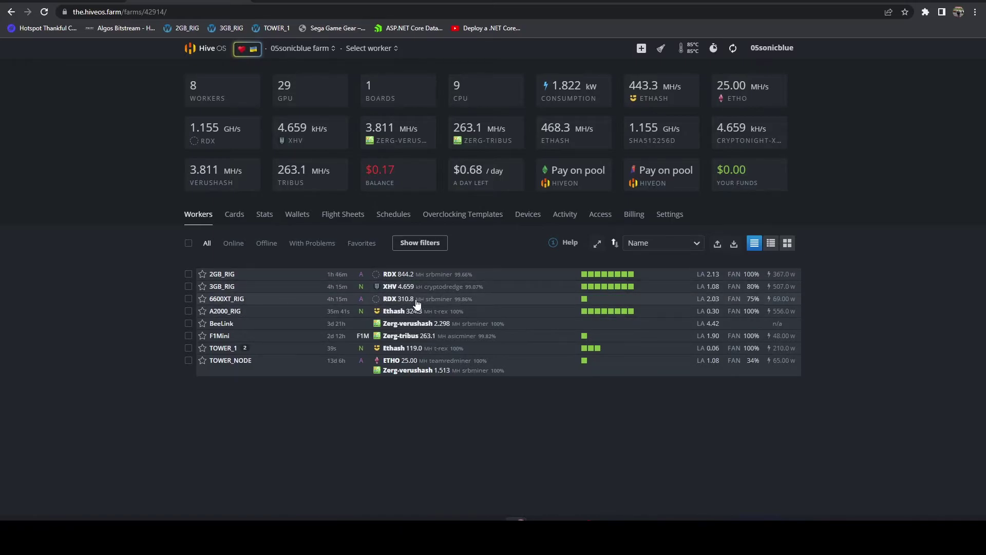
drag(417, 303, 268, 305)
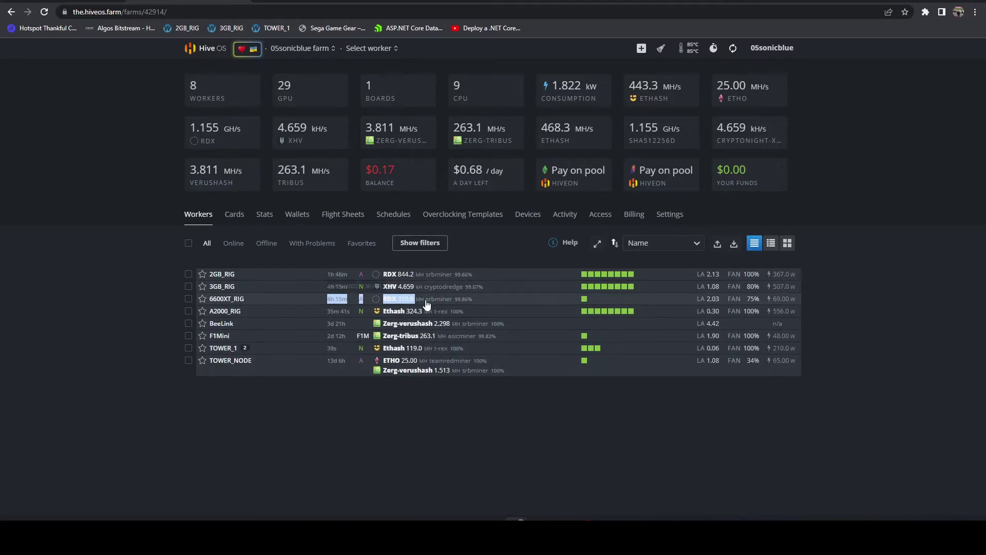
click(71, 307)
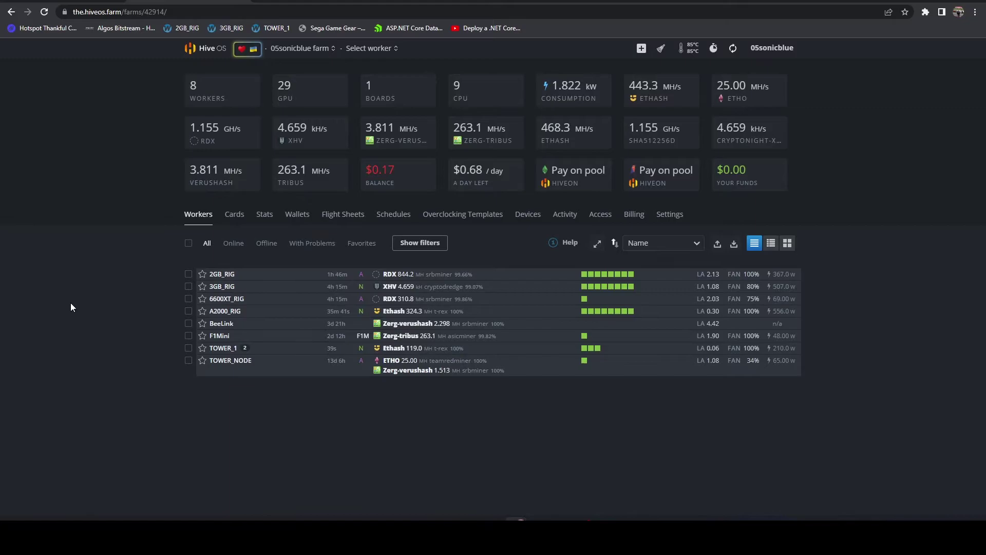
key(ctrl+Tab)
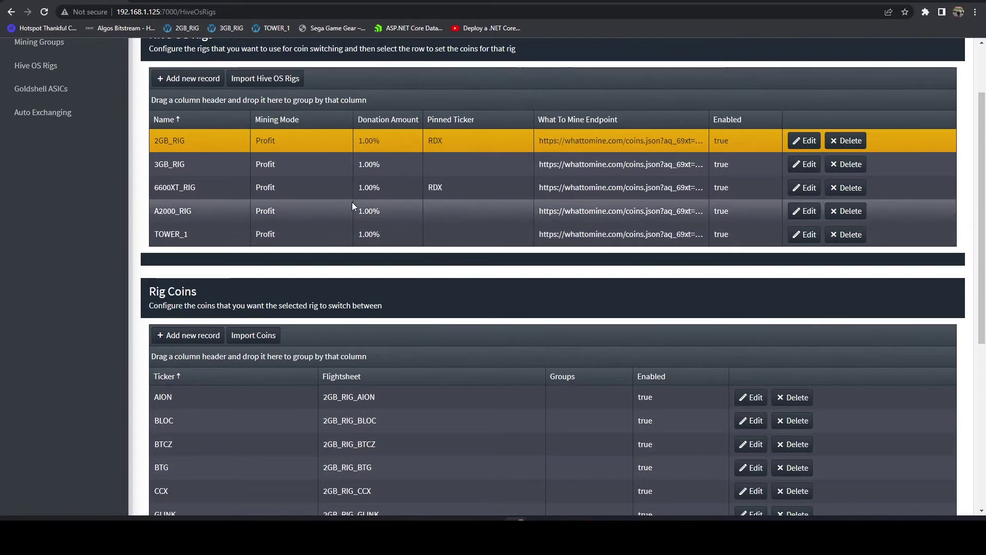
Select 6600XT_RIG, save it without a pinned ticker, then save it as disabled
click(302, 190)
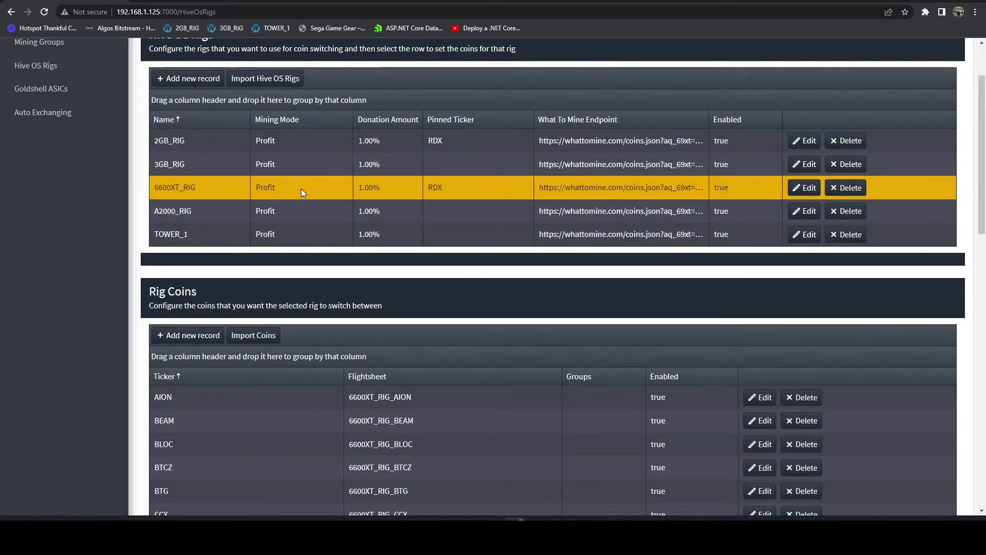
click(805, 188)
click(581, 187)
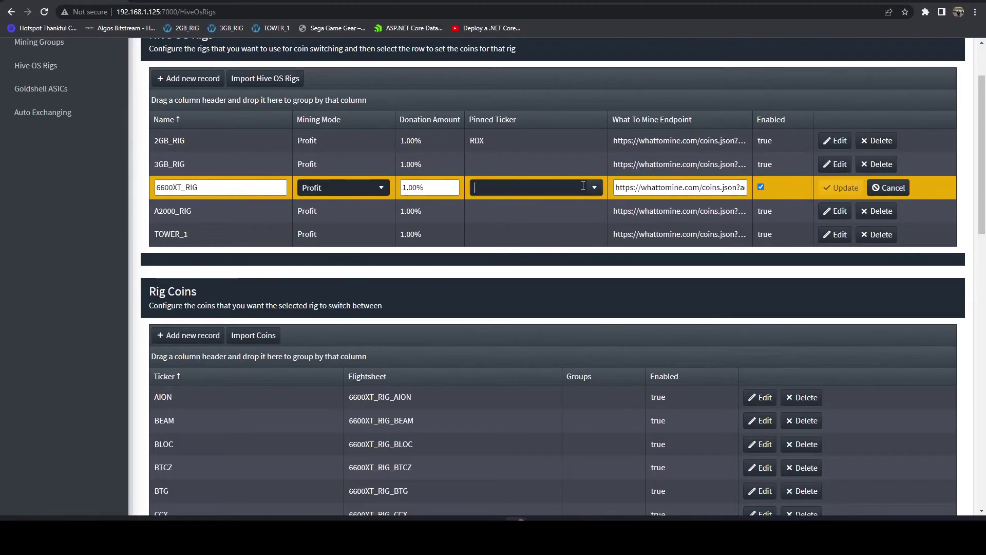
click(837, 188)
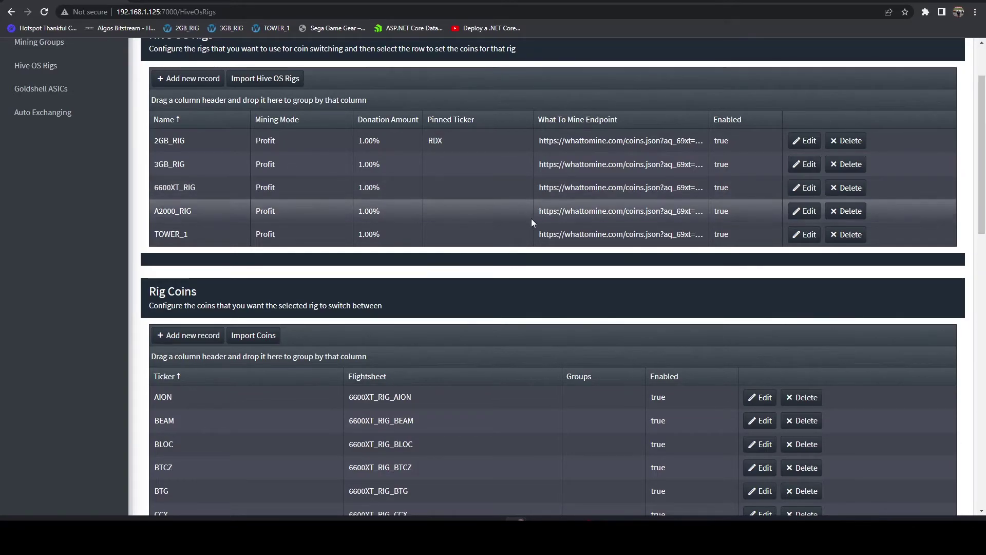
click(809, 188)
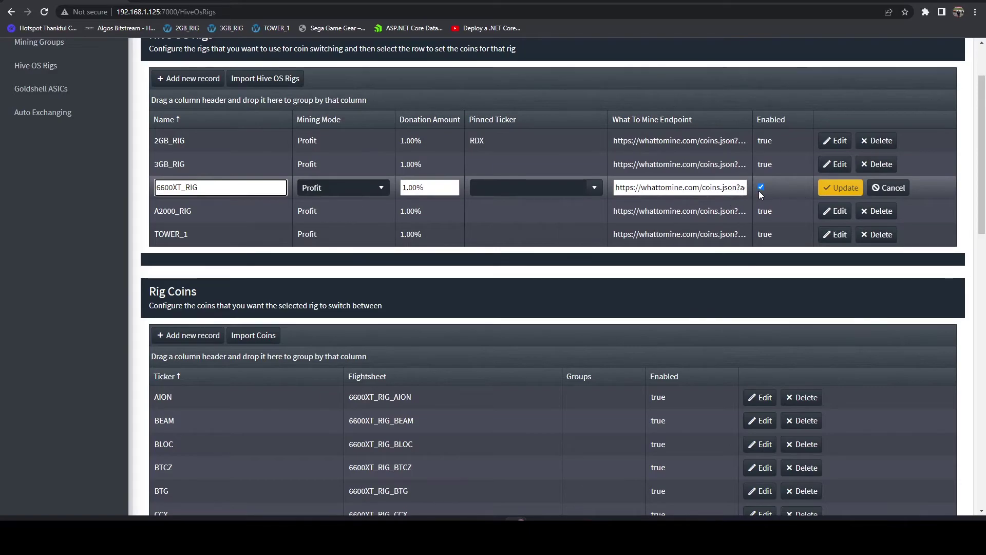
click(840, 188)
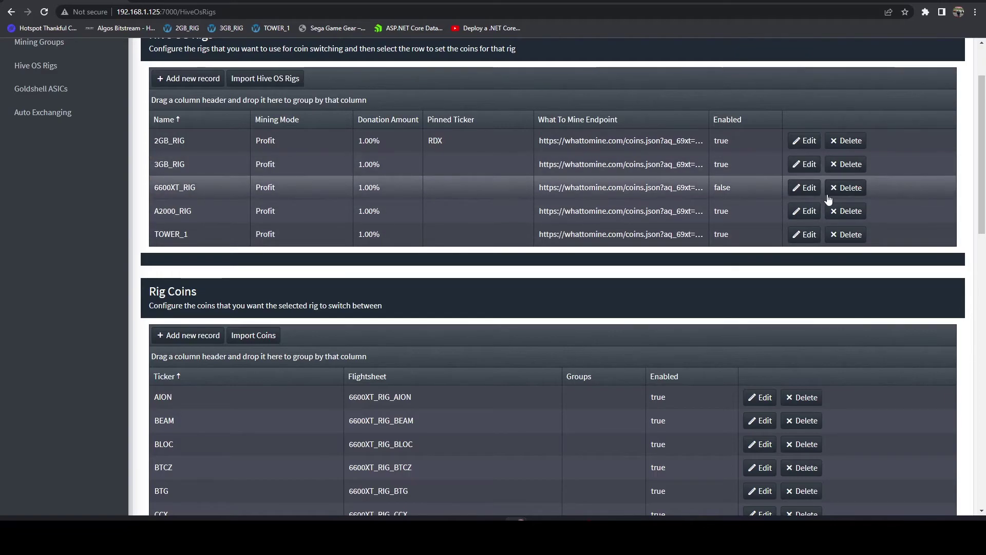
Pin Radiant (RDX) on 6600XT_RIG, re-enable it, and save the record
click(806, 191)
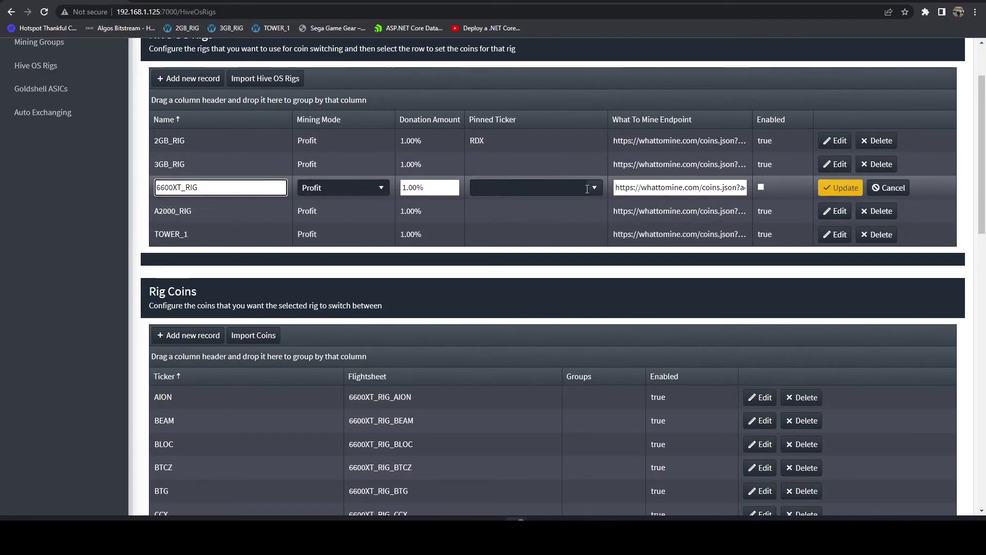
click(551, 188)
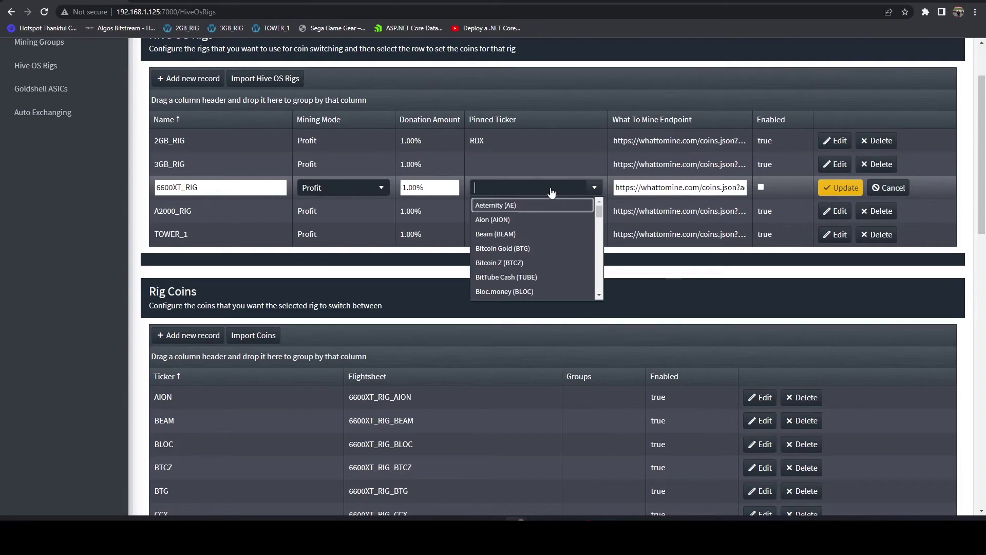
text(rdx)
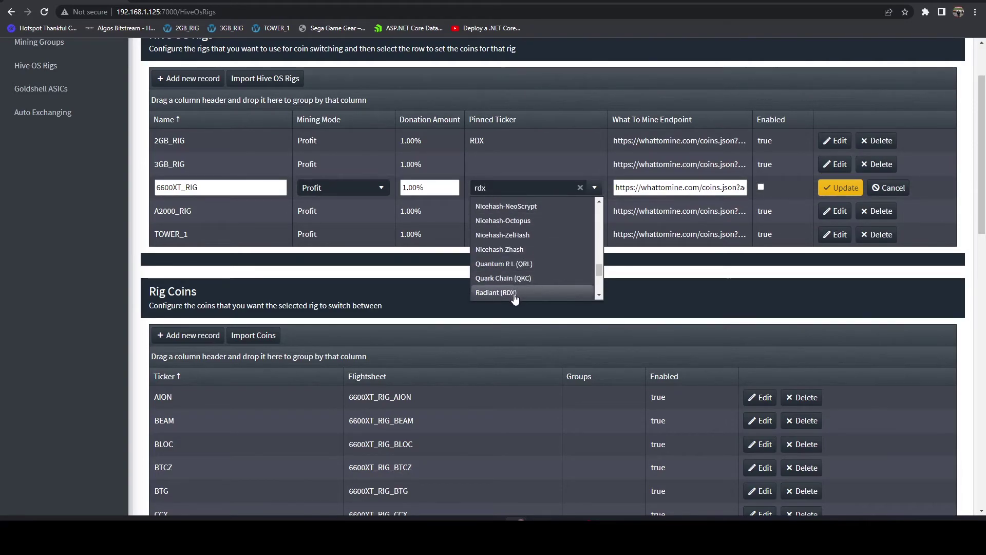
click(570, 293)
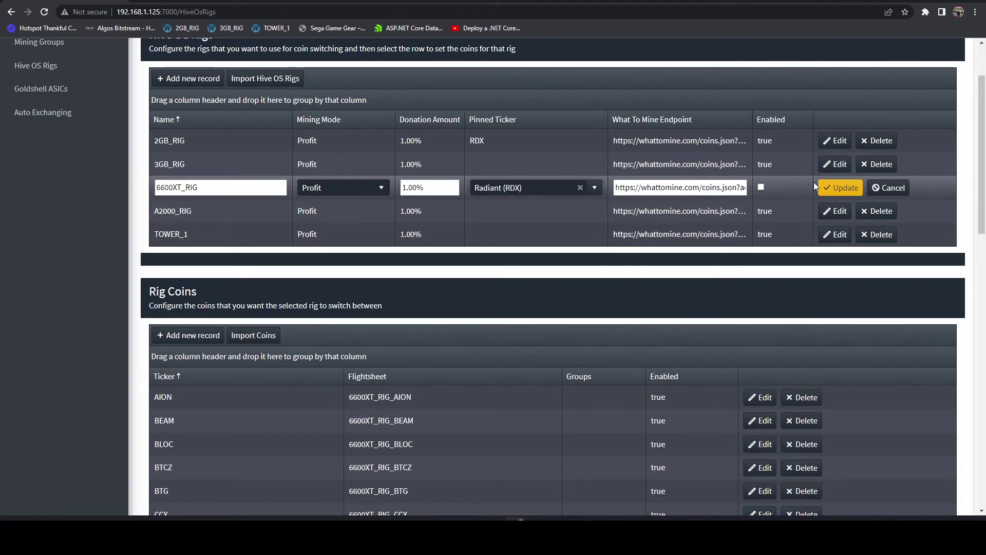
click(762, 187)
click(840, 187)
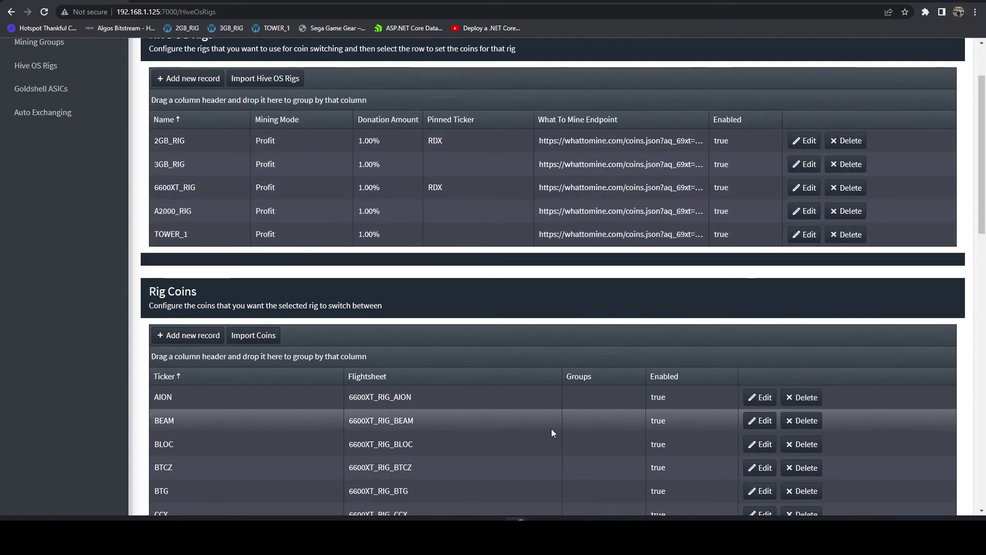